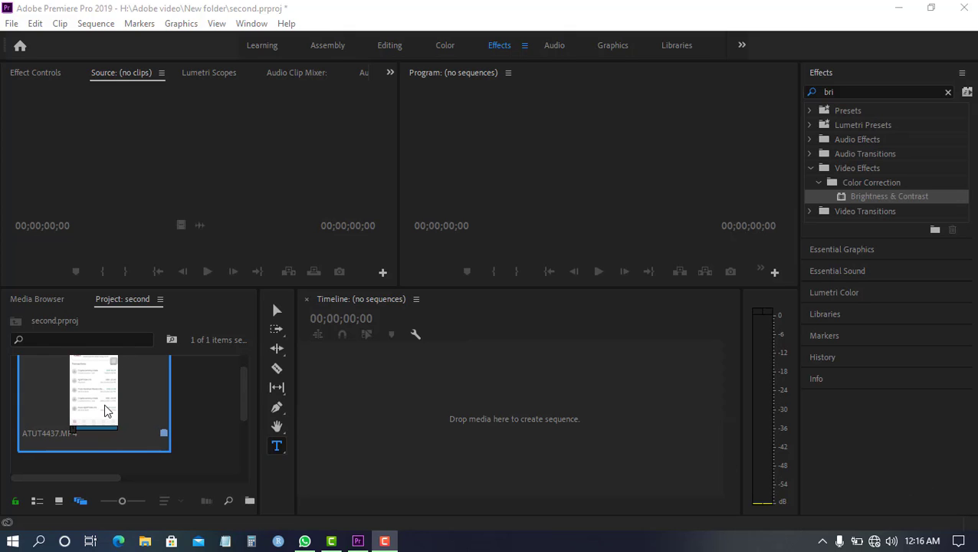
- Load ATUT4437.MP4 into the source monitor and place only its video on track V1 as a new sequence
drag(100, 410, 161, 177)
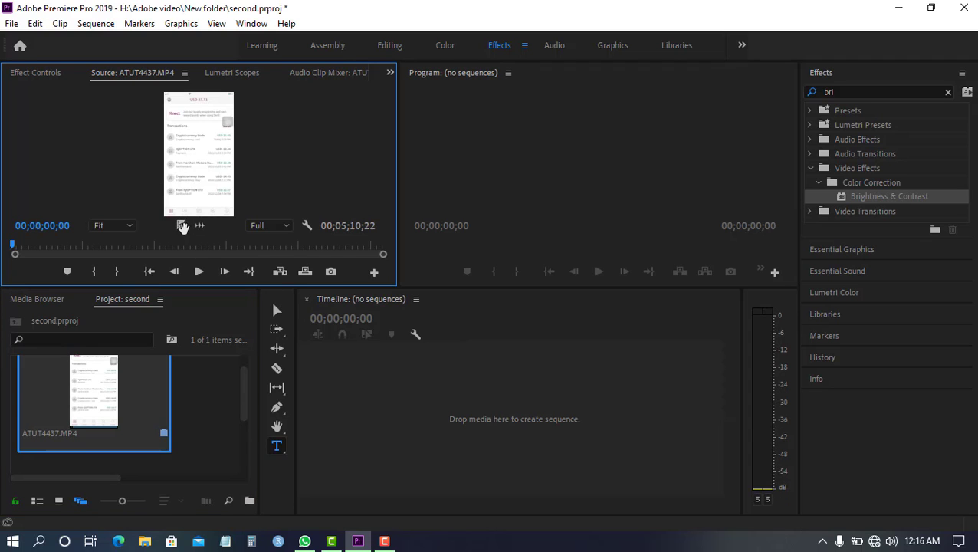
drag(182, 227, 344, 382)
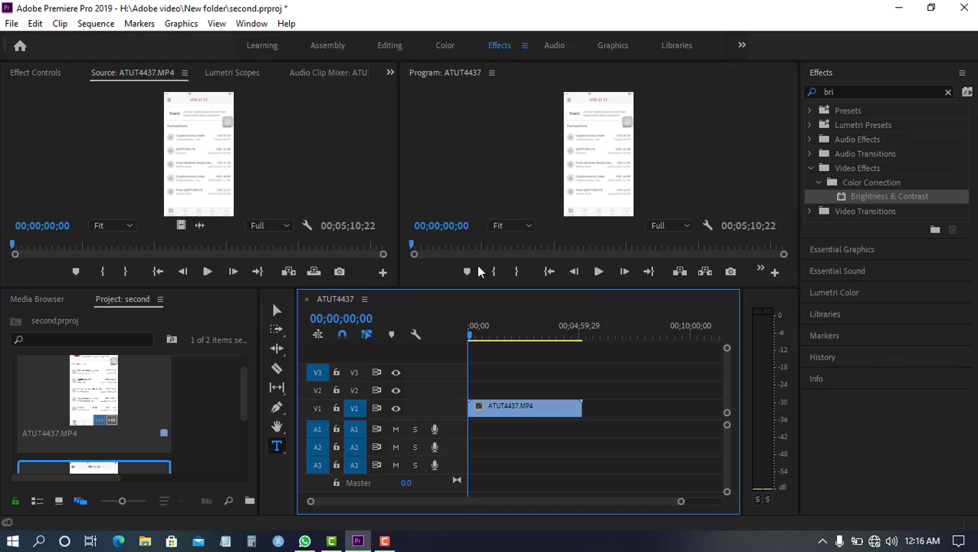
click(424, 245)
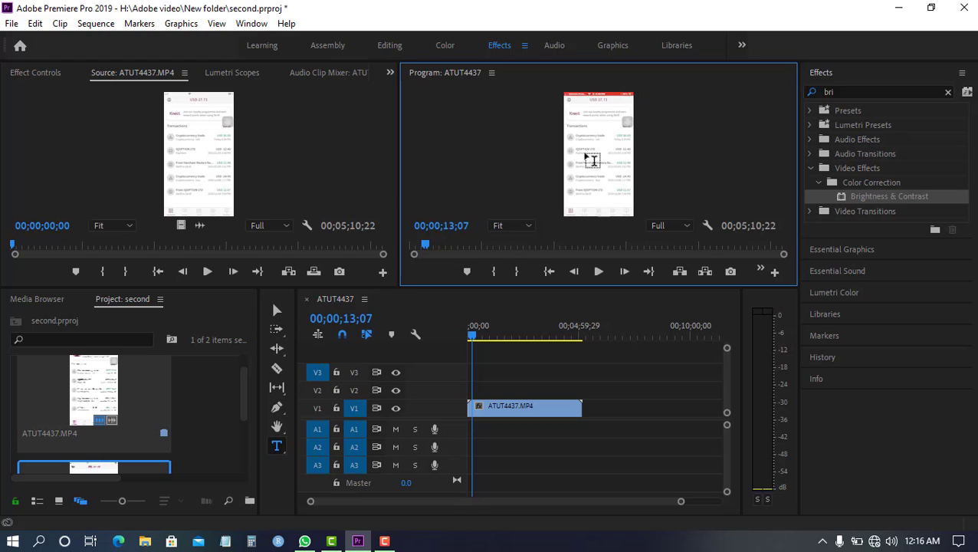
- Set the sequence frame size to 1334 horizontal by 750 vertical and accept deleting its preview files
click(96, 23)
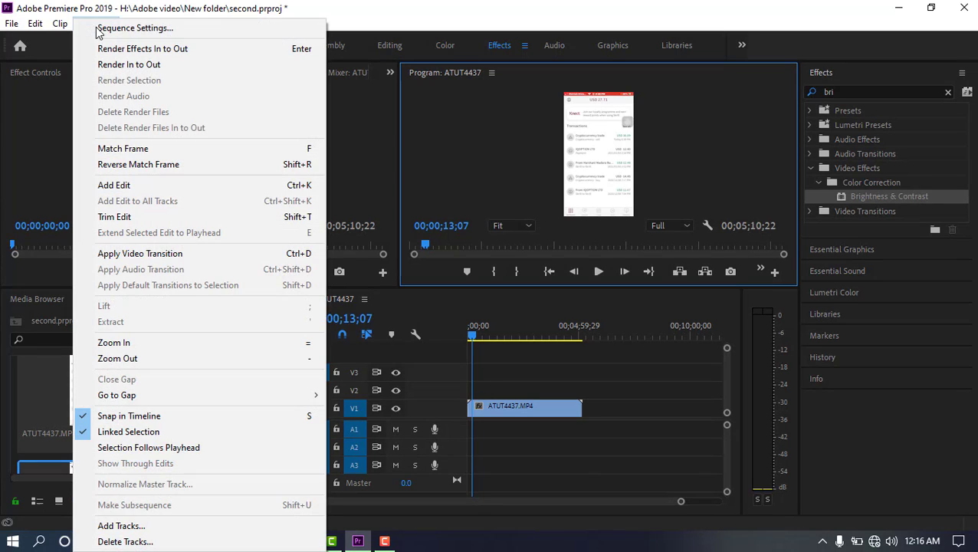
click(234, 32)
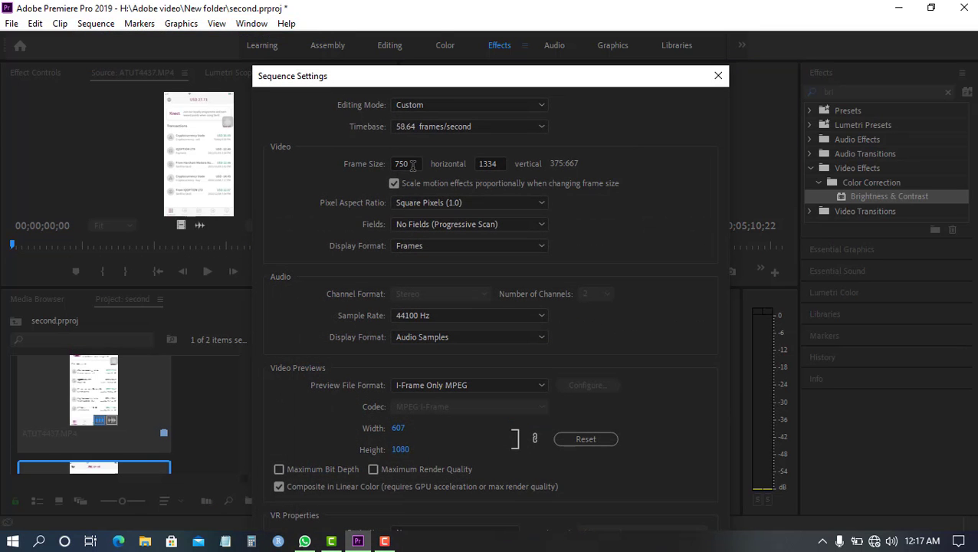
click(412, 164)
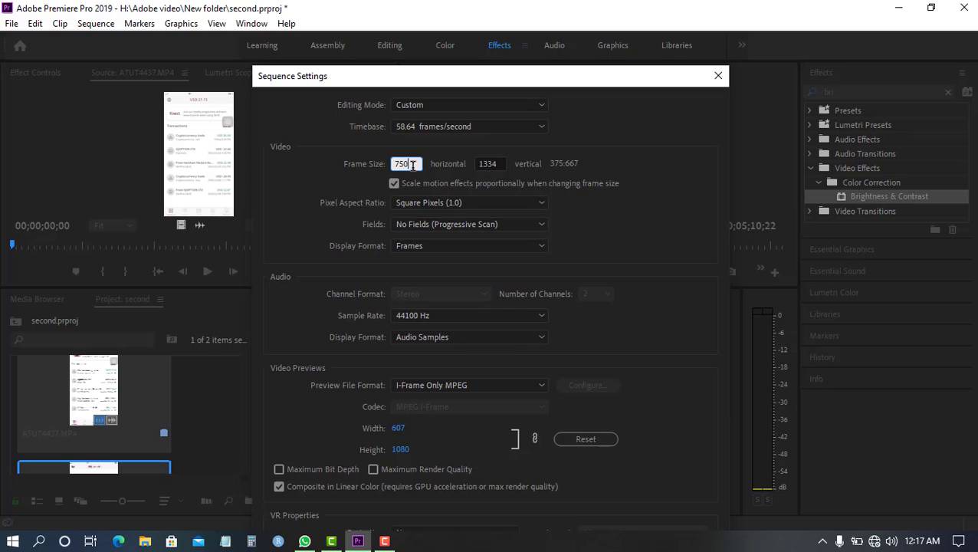
click(494, 164)
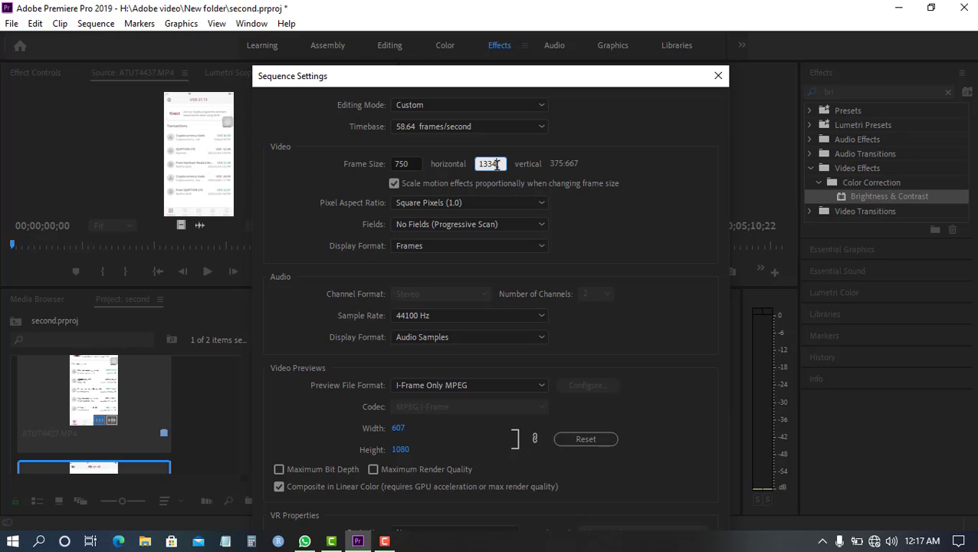
drag(495, 165, 467, 164)
key(ctrl+c)
drag(417, 161, 381, 166)
key(ctrl+v)
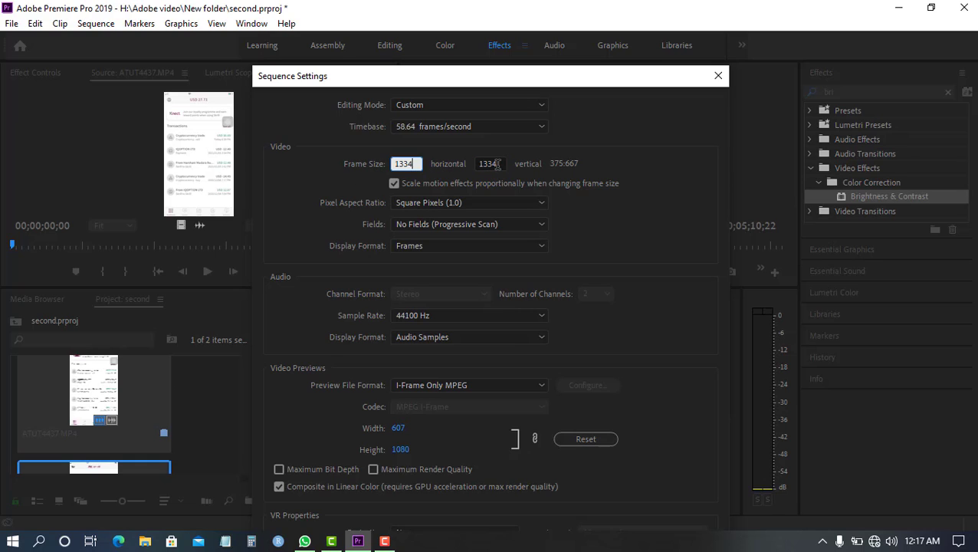
drag(497, 165, 471, 163)
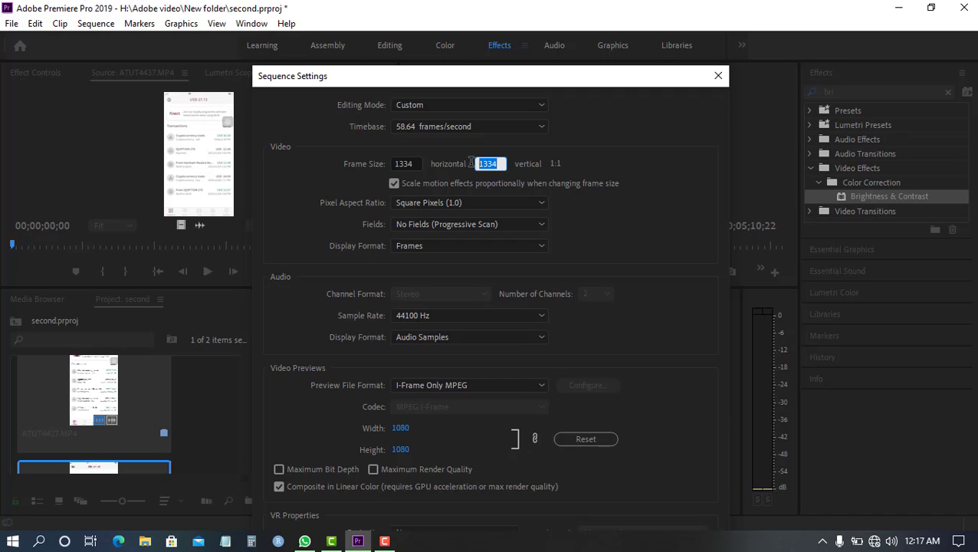
text(750)
key(Return)
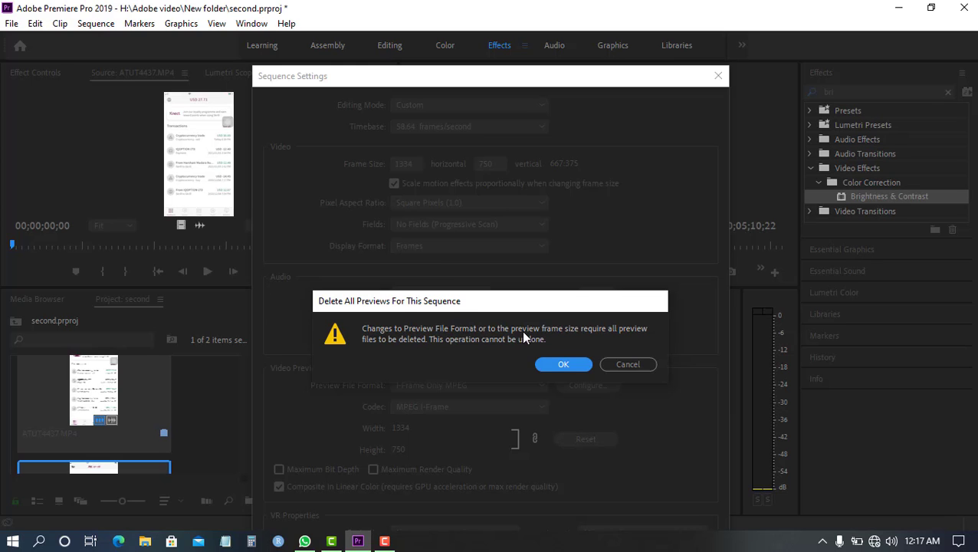
click(561, 364)
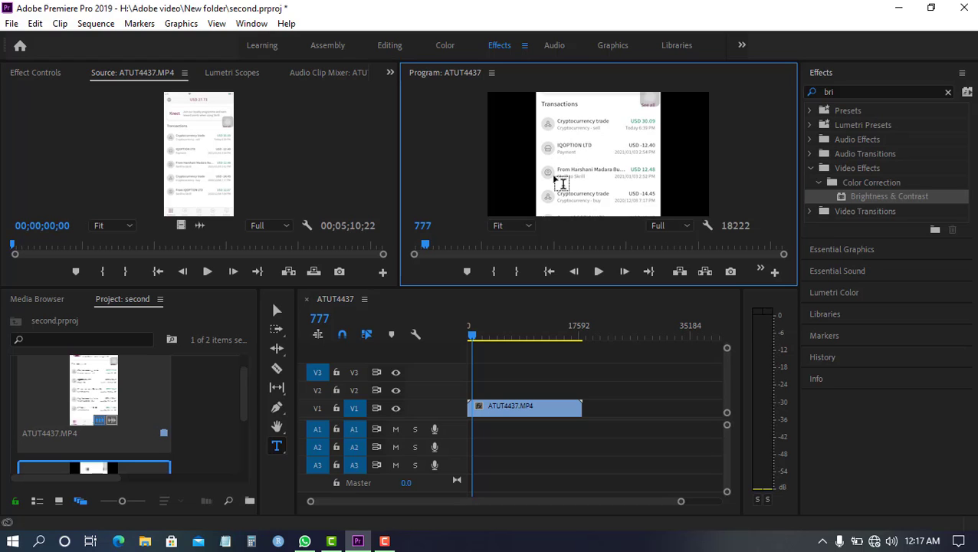
- Move the clip from V1 up to V2 and paste a copy of it on V1 at the sequence start
click(527, 408)
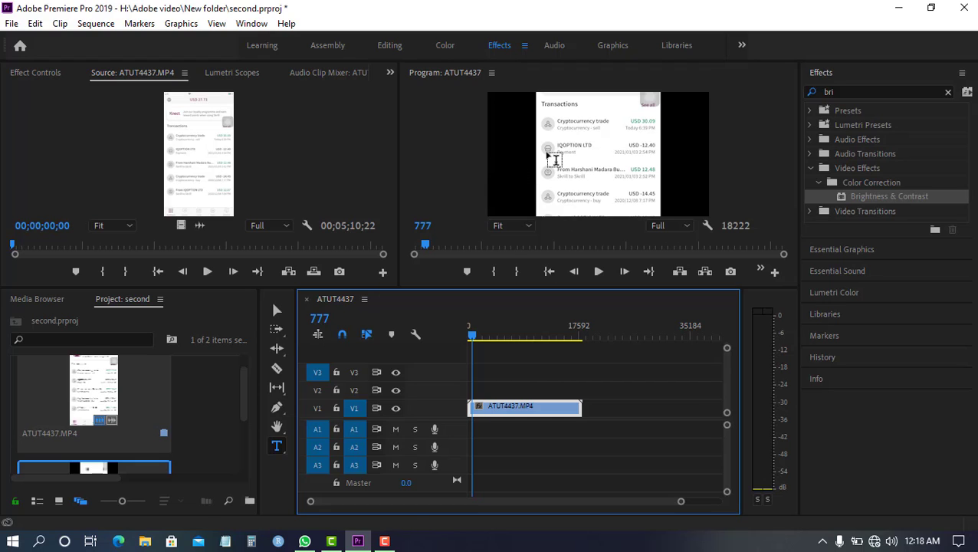
right_click(512, 416)
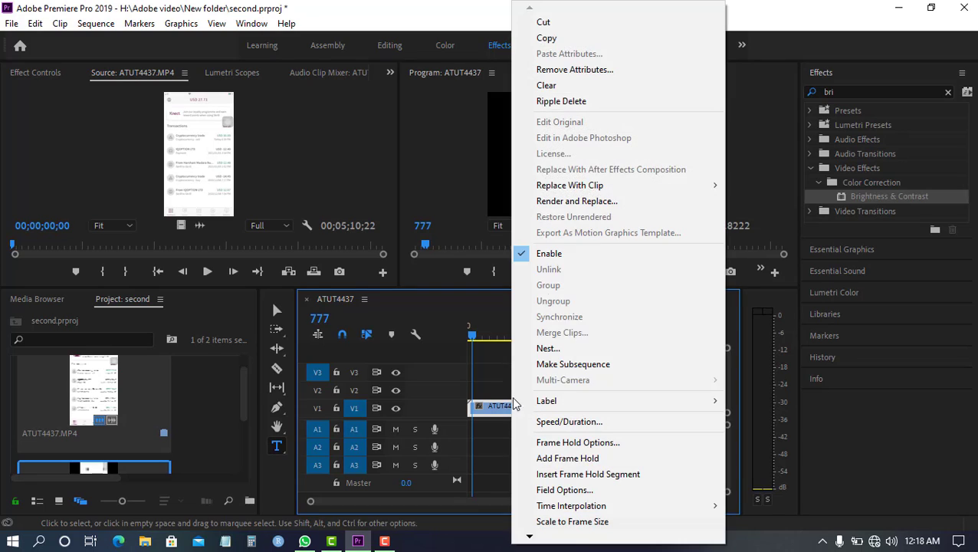
click(566, 39)
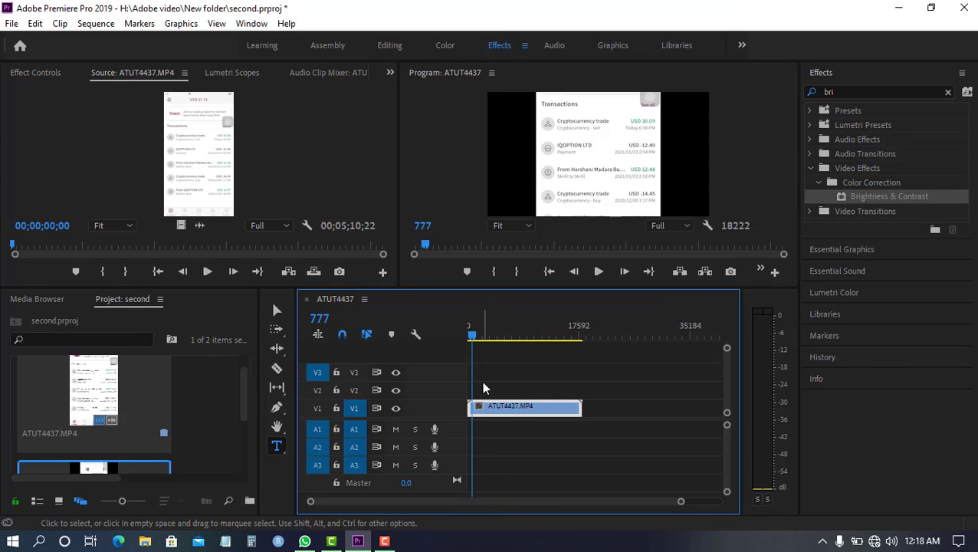
click(469, 330)
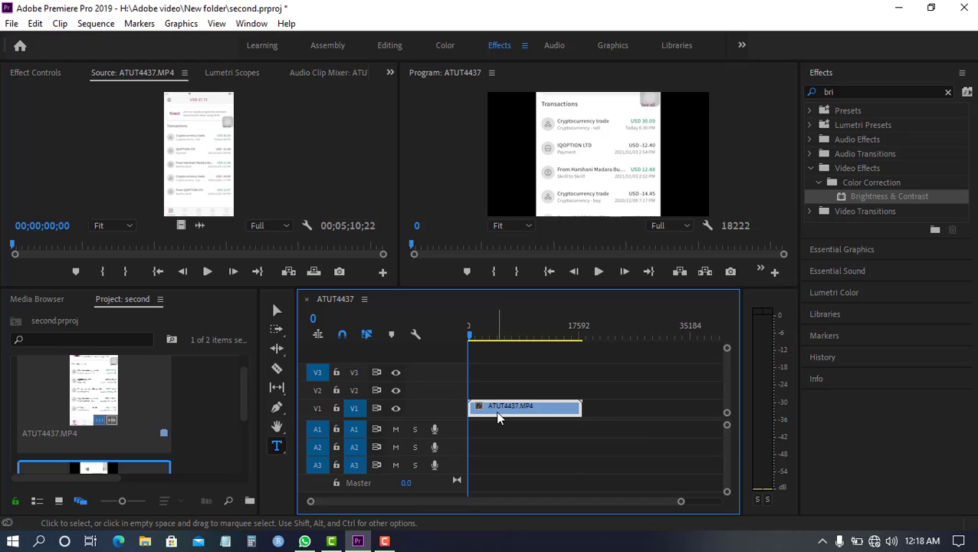
mouse_move(498, 408)
mouse_down()
mouse_move(495, 377)
mouse_move(504, 401)
mouse_up()
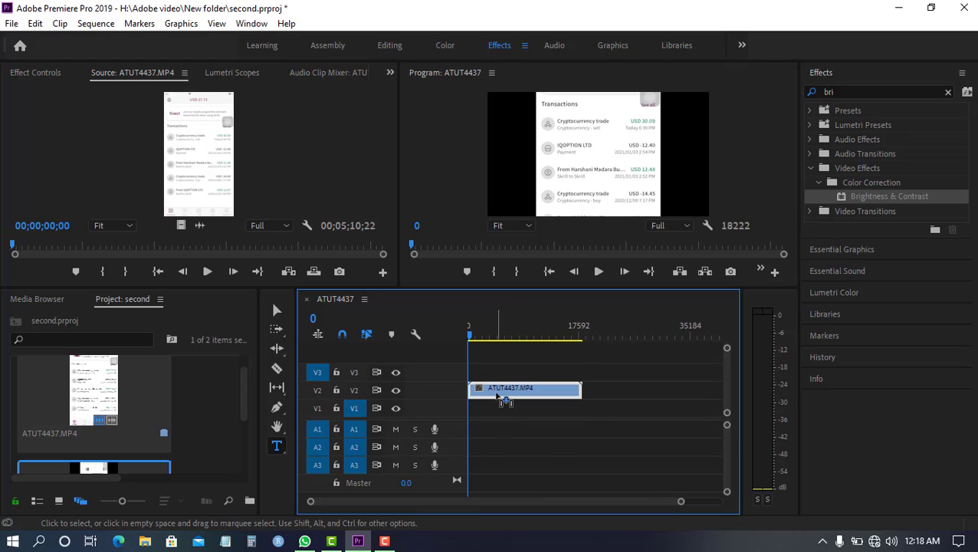
key(ctrl+c)
key(ctrl+v)
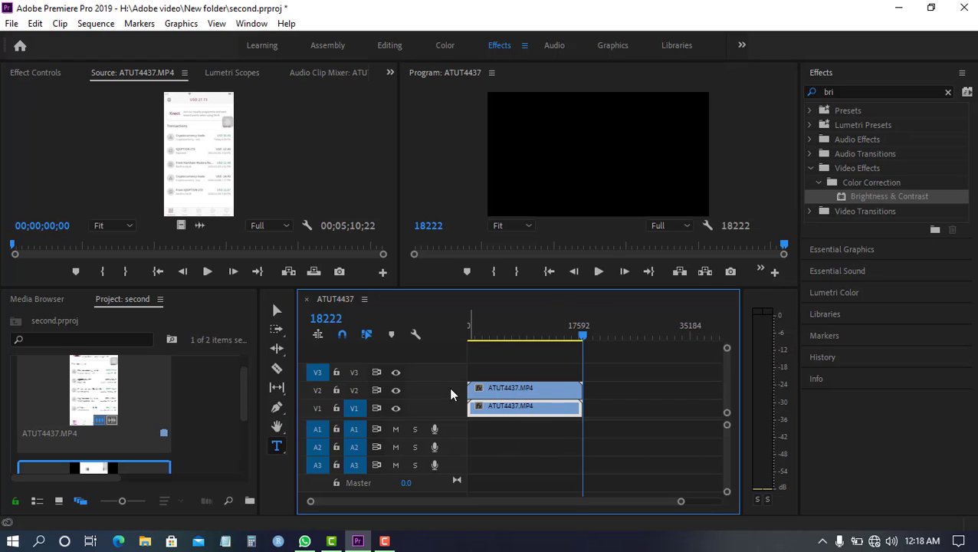
- Scale the V1 clip up to 178 so it fills the width of the frame as a background
drag(583, 332, 544, 337)
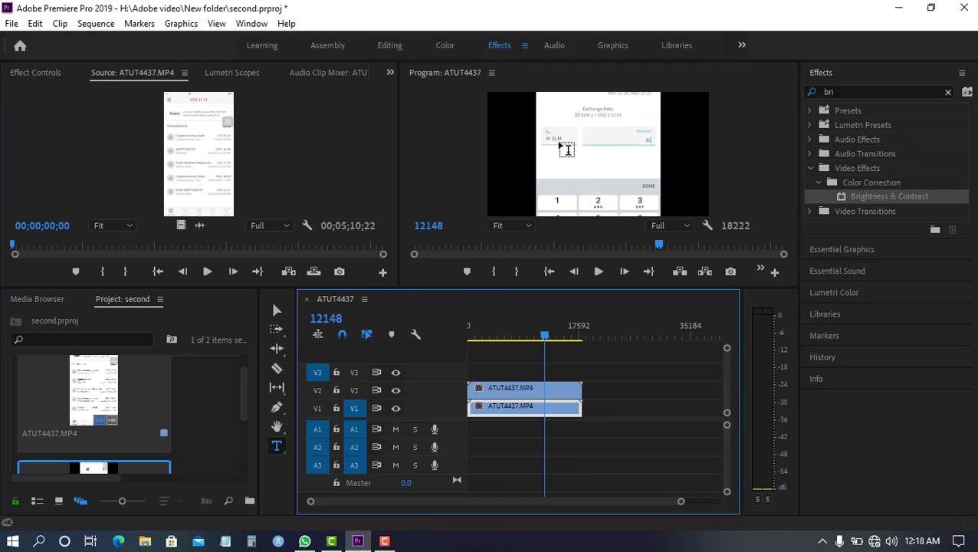
click(487, 389)
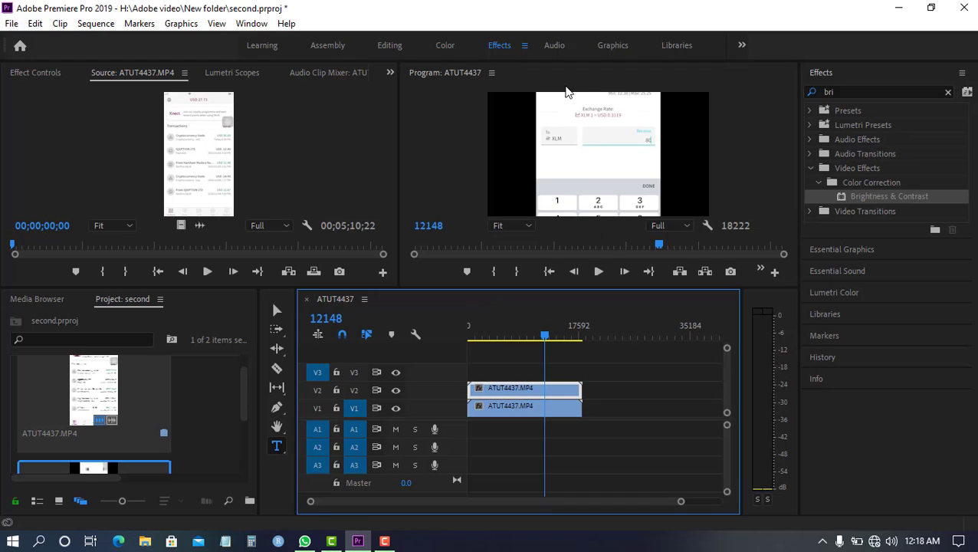
click(512, 410)
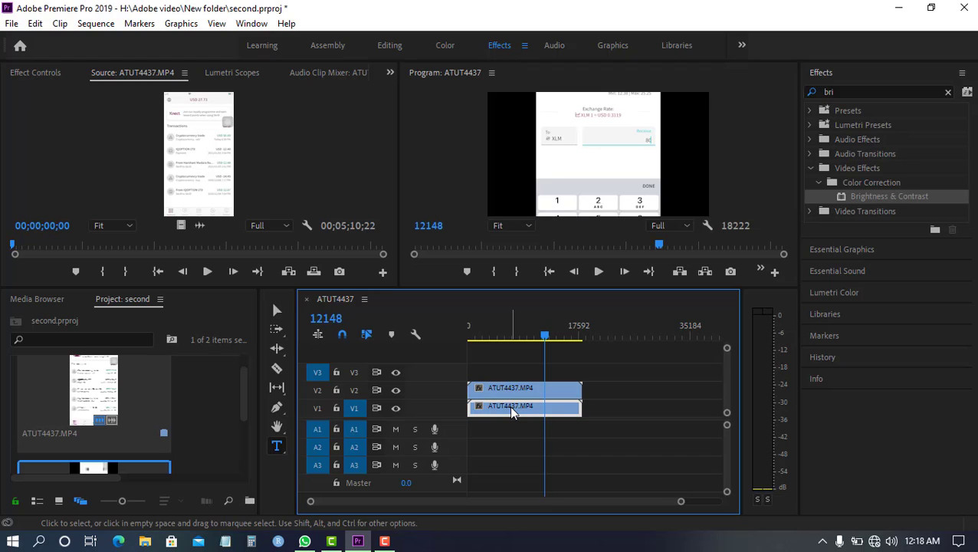
click(27, 72)
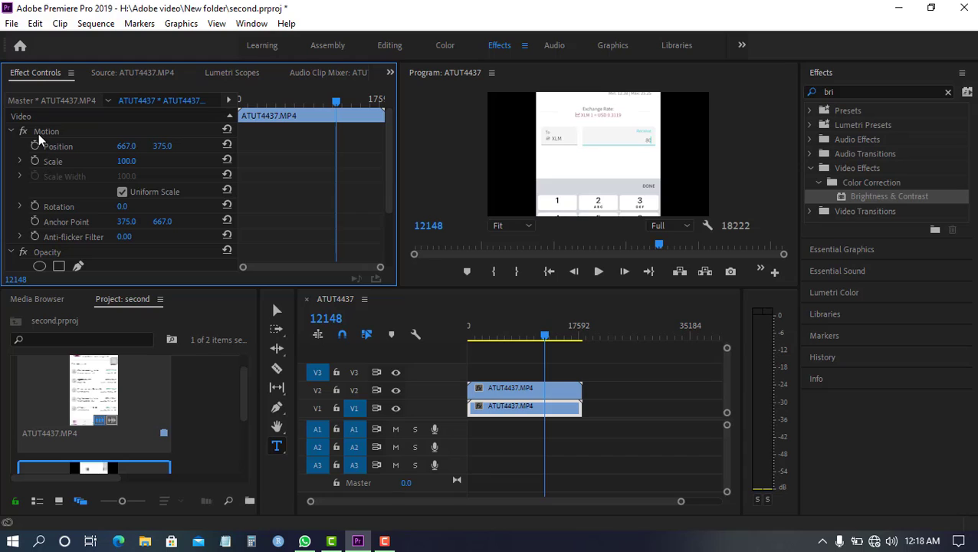
click(123, 163)
drag(123, 164, 183, 164)
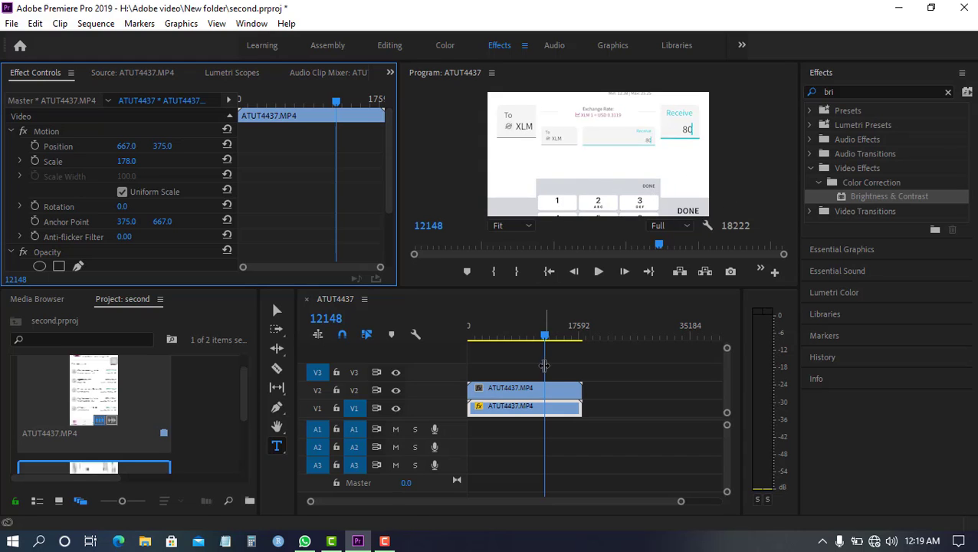
- Scale the V2 clip down to 56 so the whole vertical video fits inside the frame
click(532, 387)
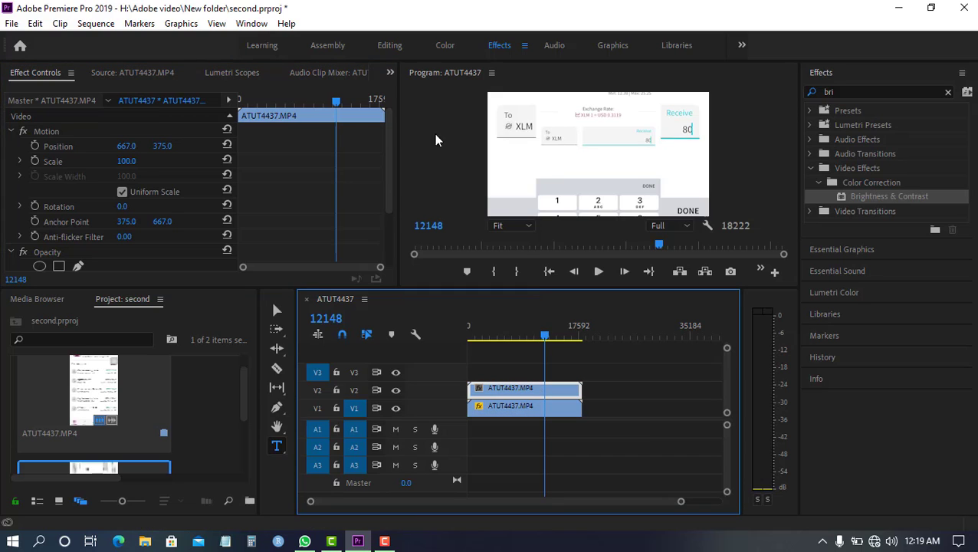
drag(126, 157, 92, 158)
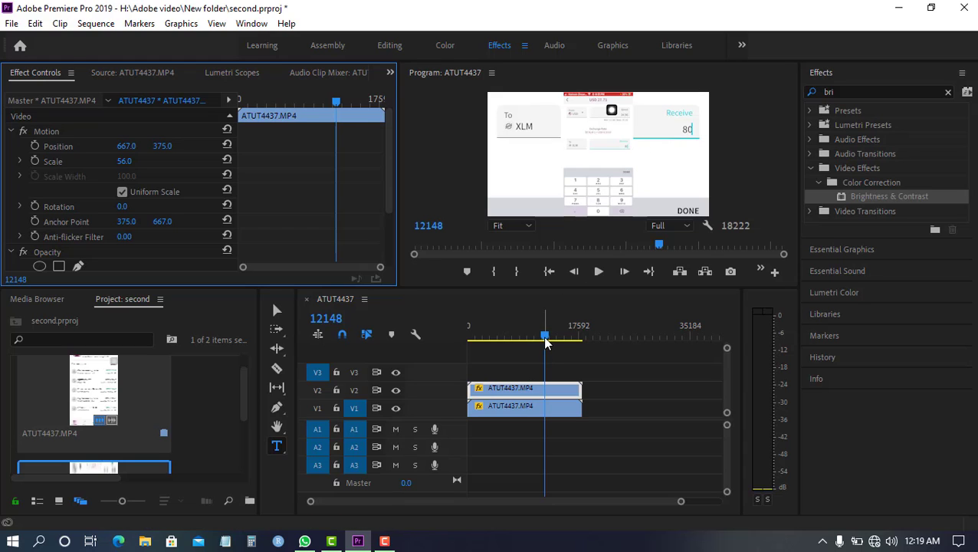
drag(542, 336, 534, 337)
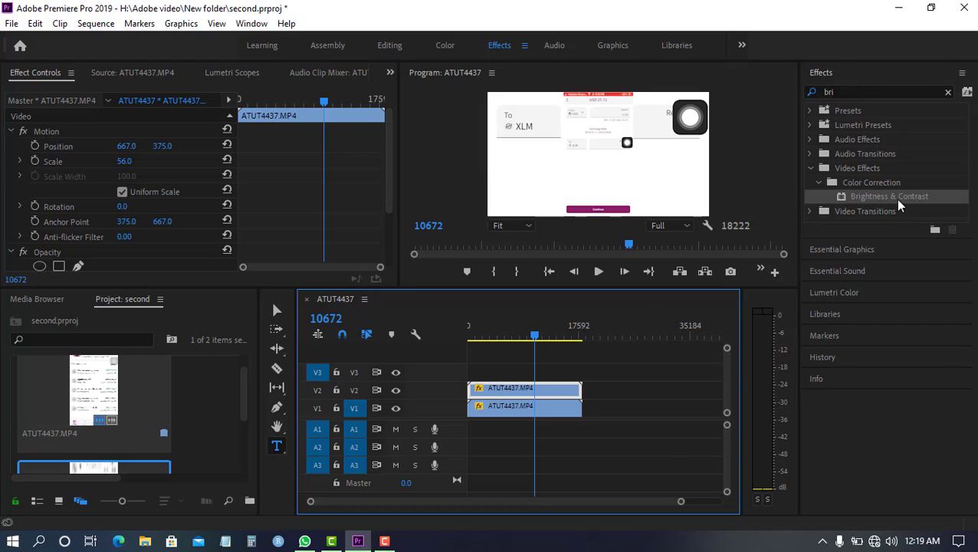
- Apply the Brightness & Contrast effect to the V1 clip and set its brightness to -63
drag(882, 195, 546, 407)
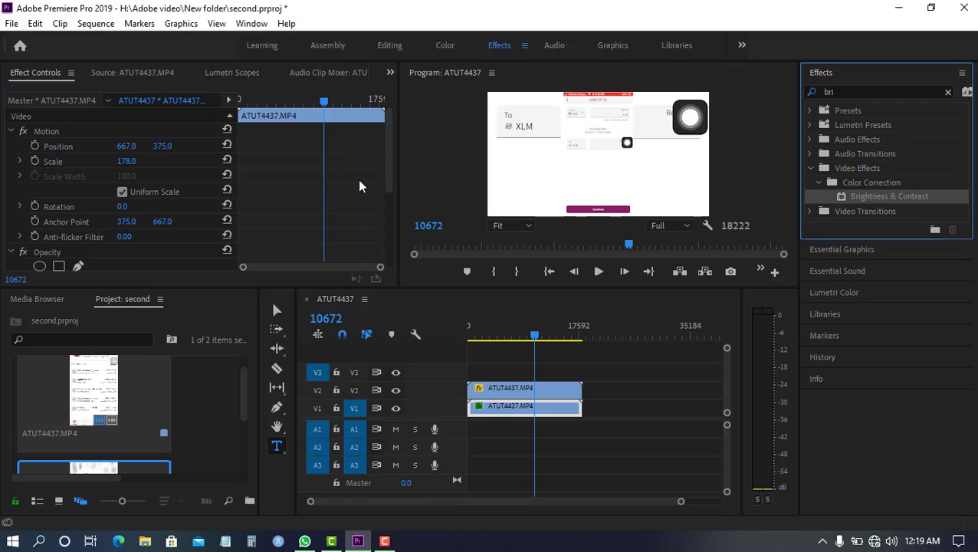
drag(388, 185, 389, 250)
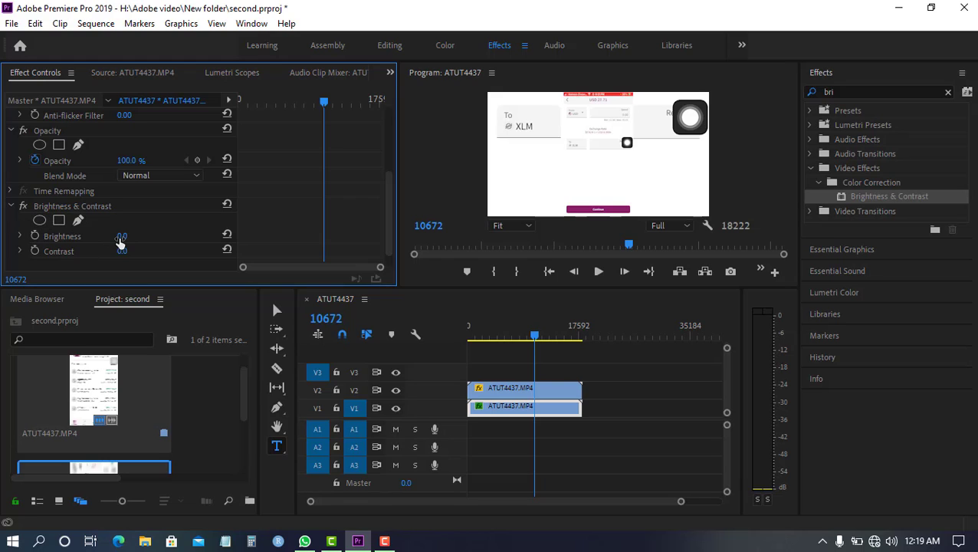
drag(121, 242, 72, 242)
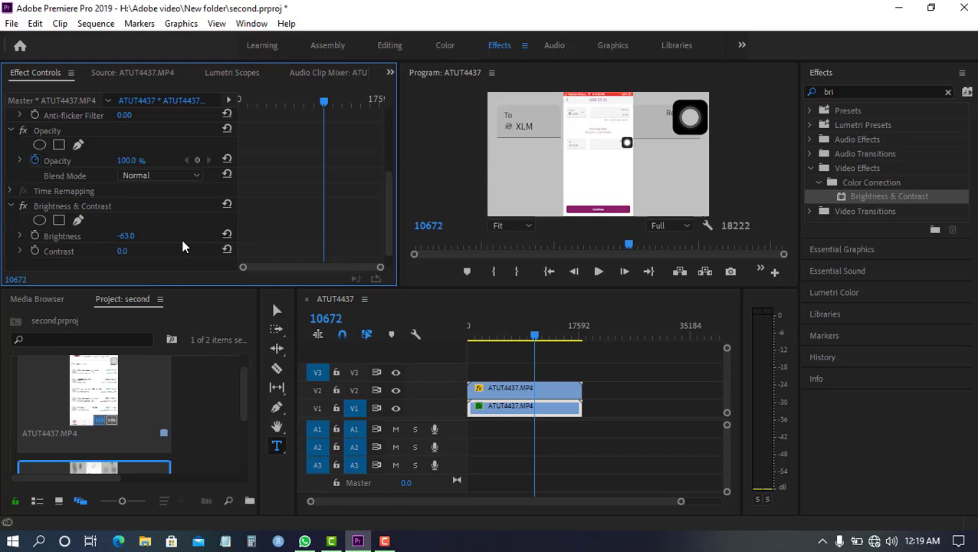
- Find the Camera Blur effect by searching for "blur", apply it to the V1 clip and set Percent Blur to 3
click(840, 91)
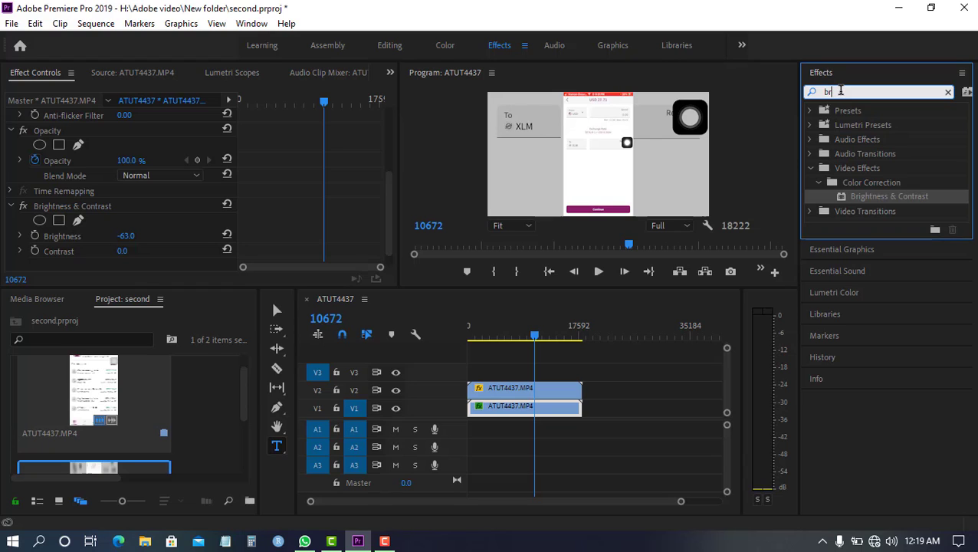
key(BackSpace)
key(BackSpace)
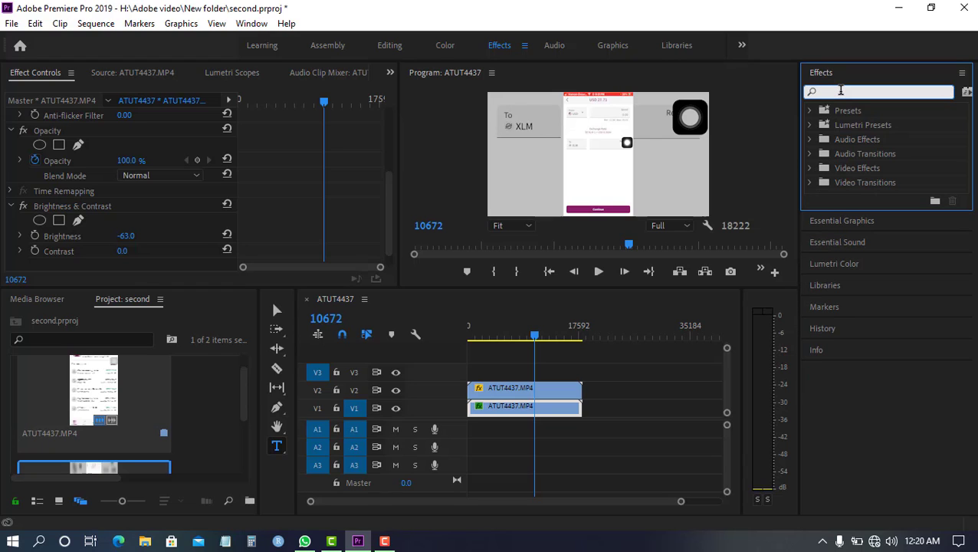
text(blur)
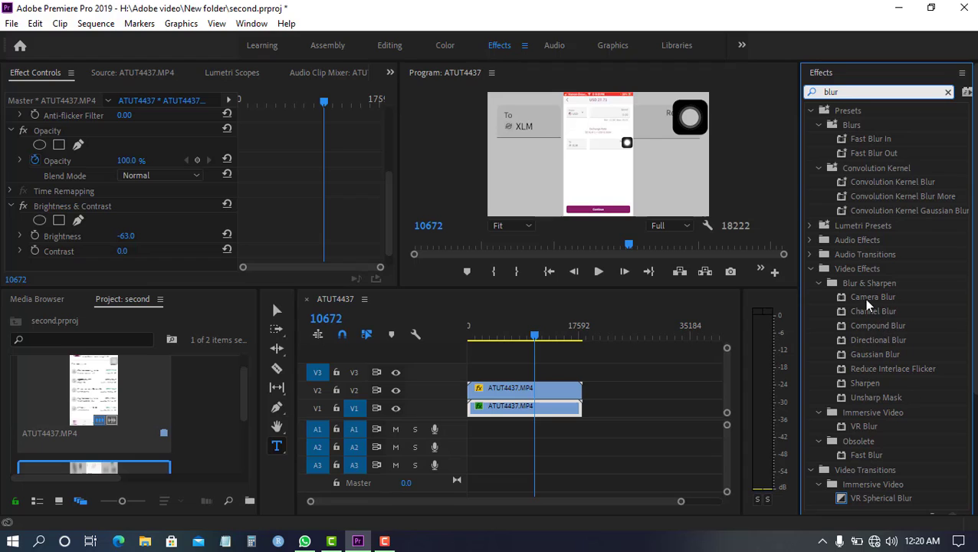
drag(875, 296, 499, 406)
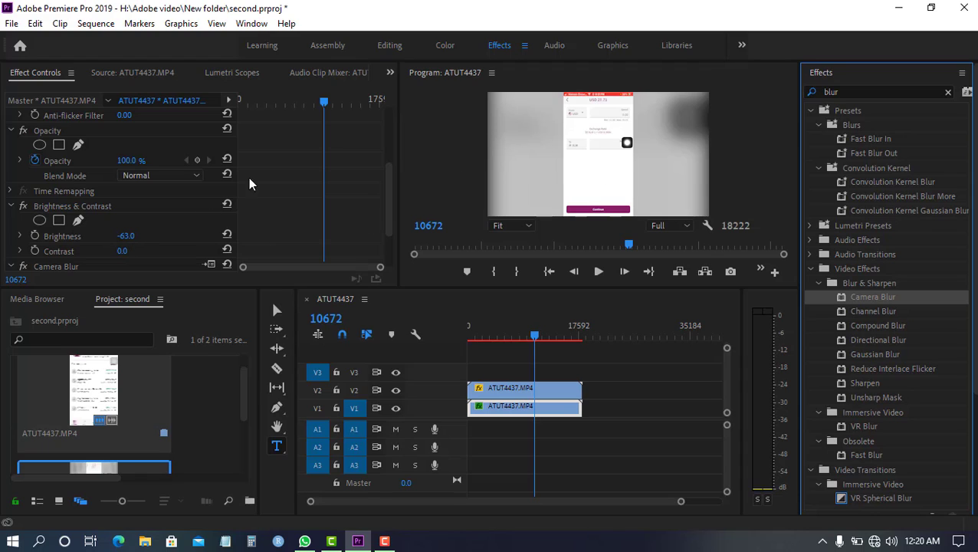
drag(386, 189, 383, 246)
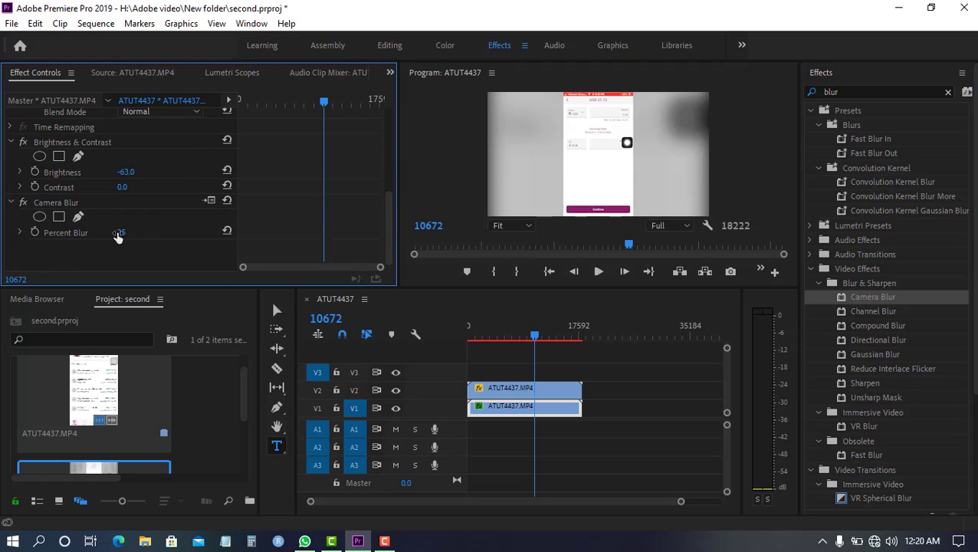
drag(121, 233, 110, 232)
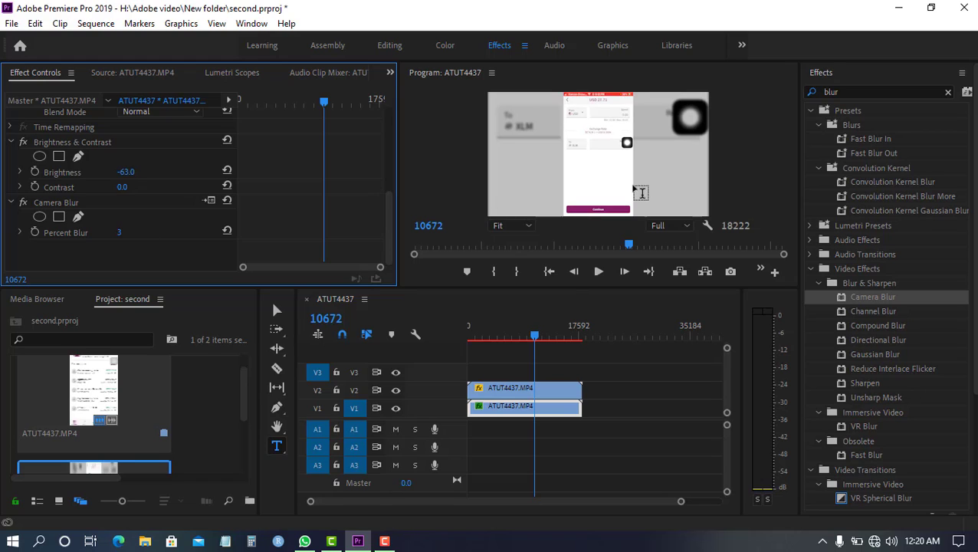
- Play back the opening part of the sequence to check the vertical clip over its blurred background
drag(528, 337, 463, 348)
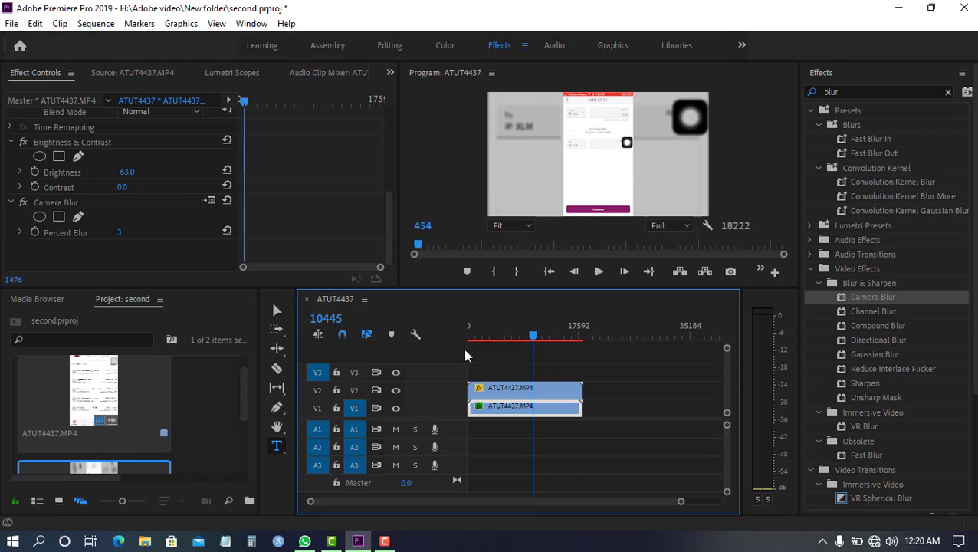
click(597, 272)
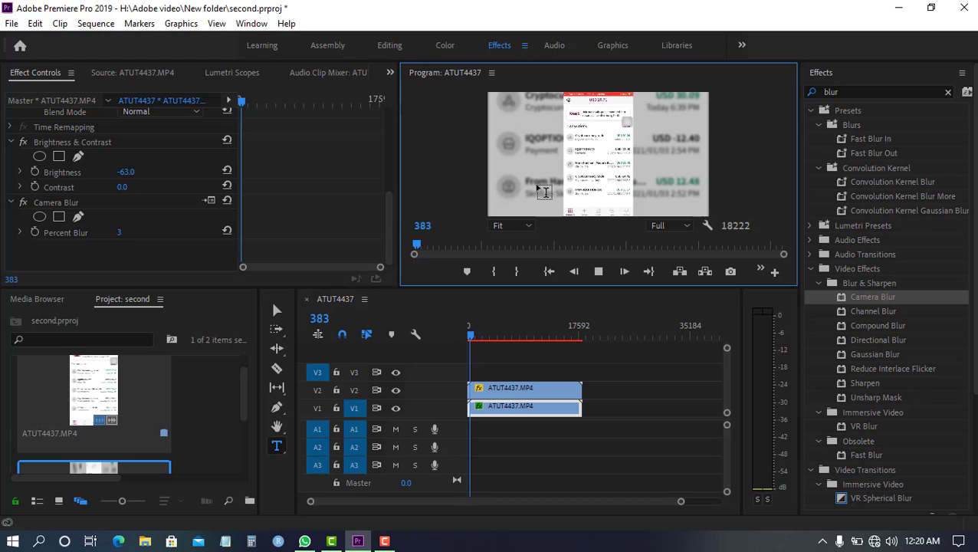
click(598, 271)
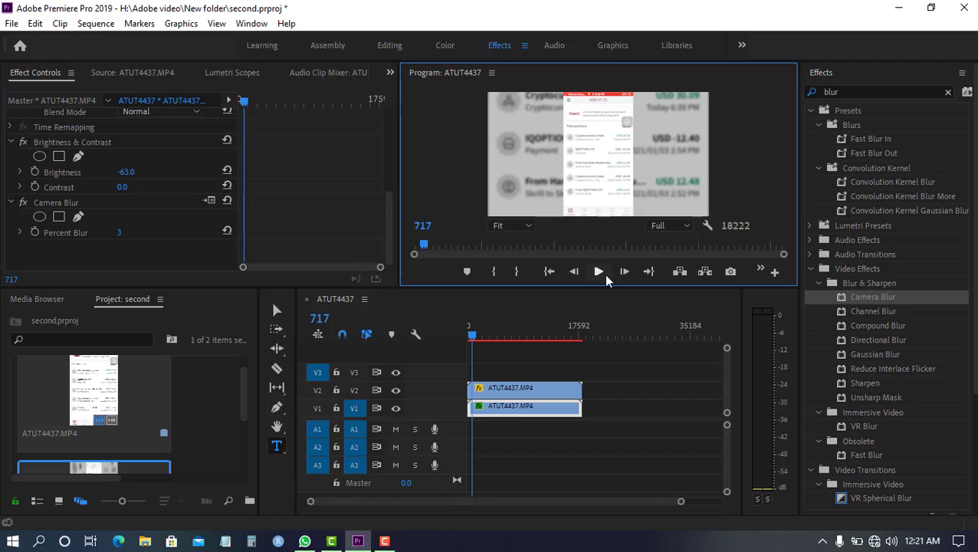